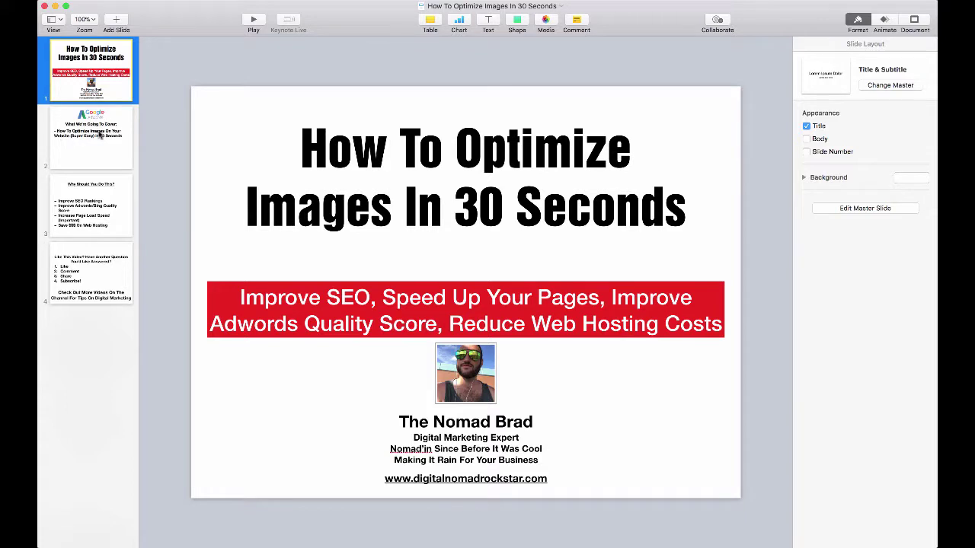
Show slide 2 in Keynote, the Google AdWords 'What We're Going To Cover' slide.
left_click(100, 135)
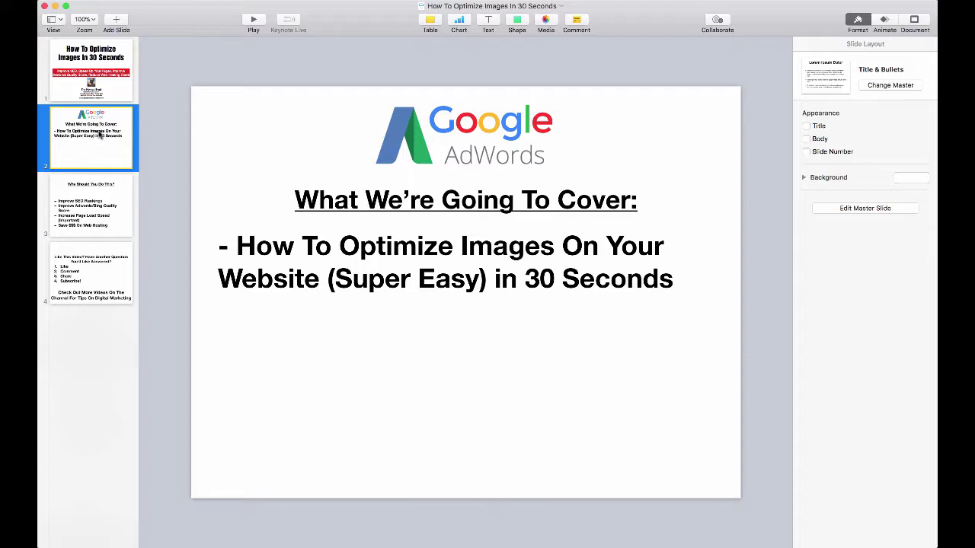
Show slide 3, 'Why Should You Do This?', listing the SEO, speed and hosting benefits.
left_click(97, 207)
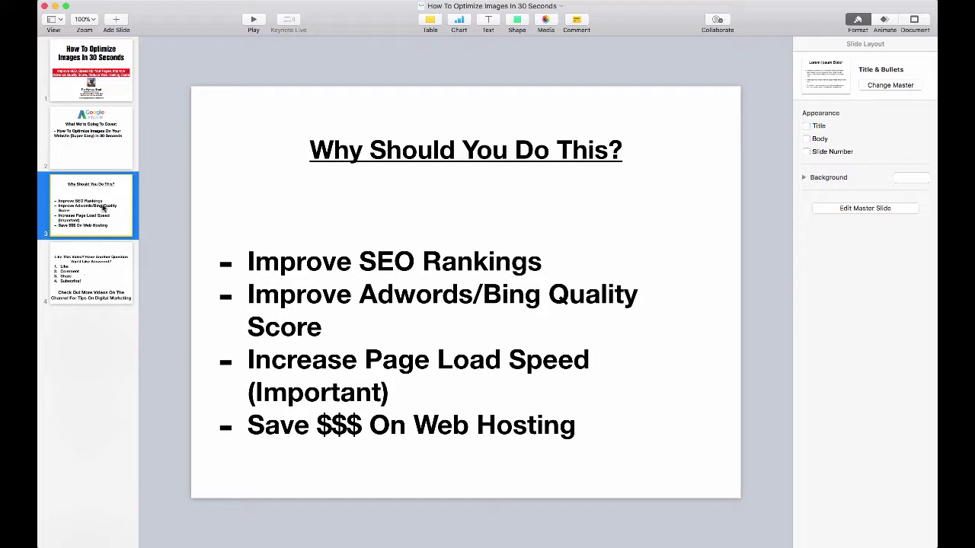
Switch to Chrome's TinyPNG page, showing gdn-ads.png compressed from 3.1 MB to 620.8 KB.
key("super+Tab")
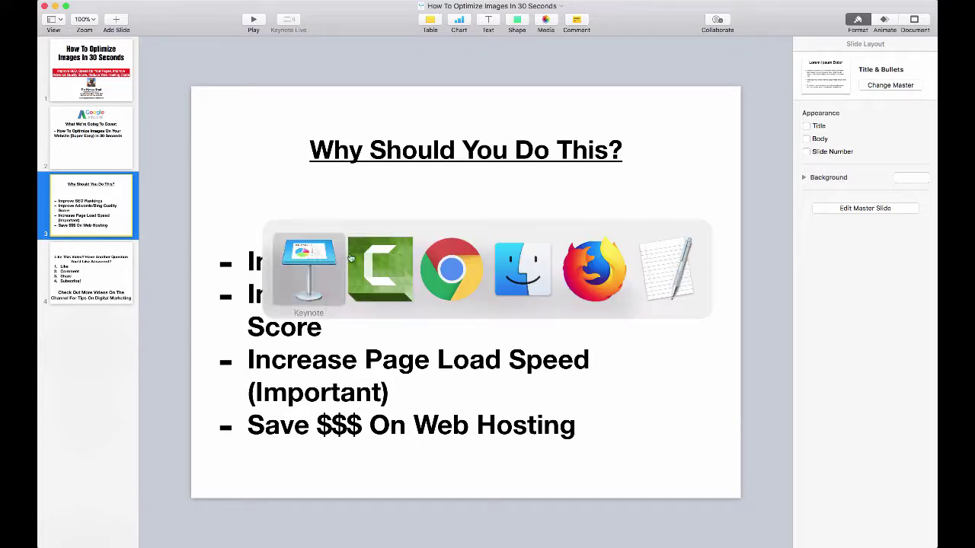
left_click(441, 270)
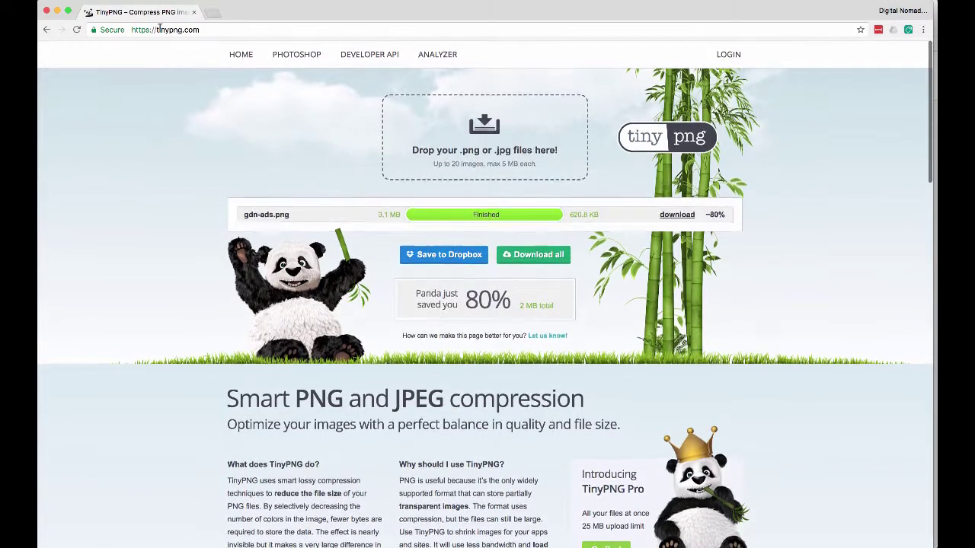
left_click(221, 29)
left_click(220, 29)
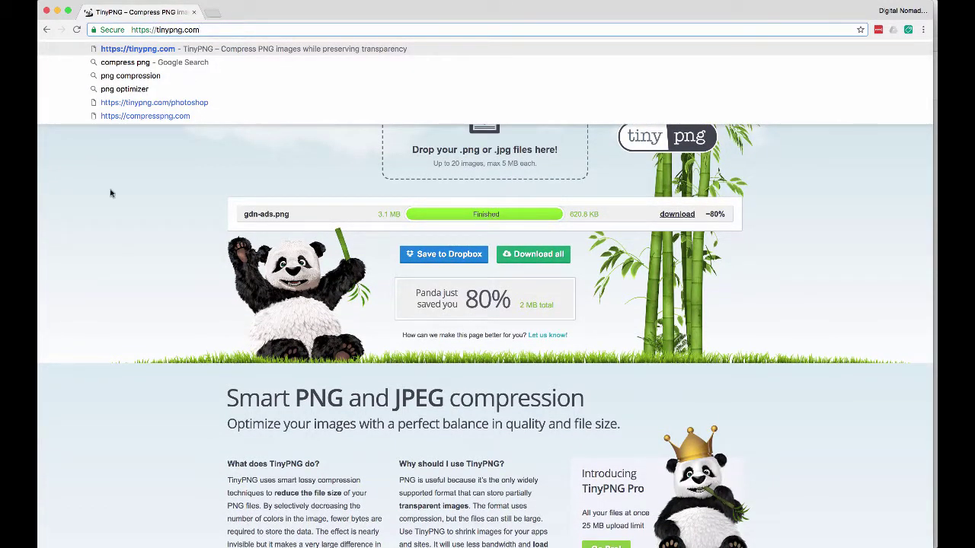
left_click(113, 259)
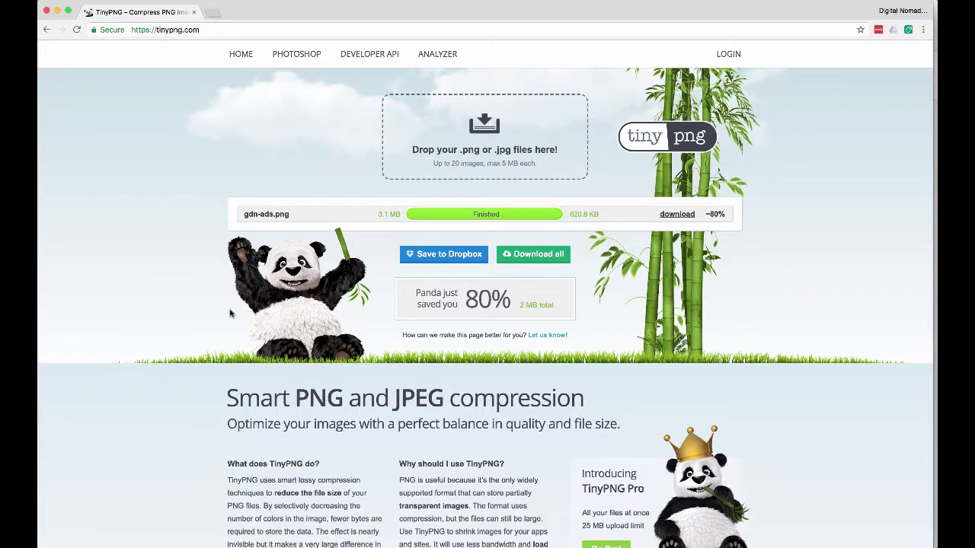
scroll(233, 314, "down", 5)
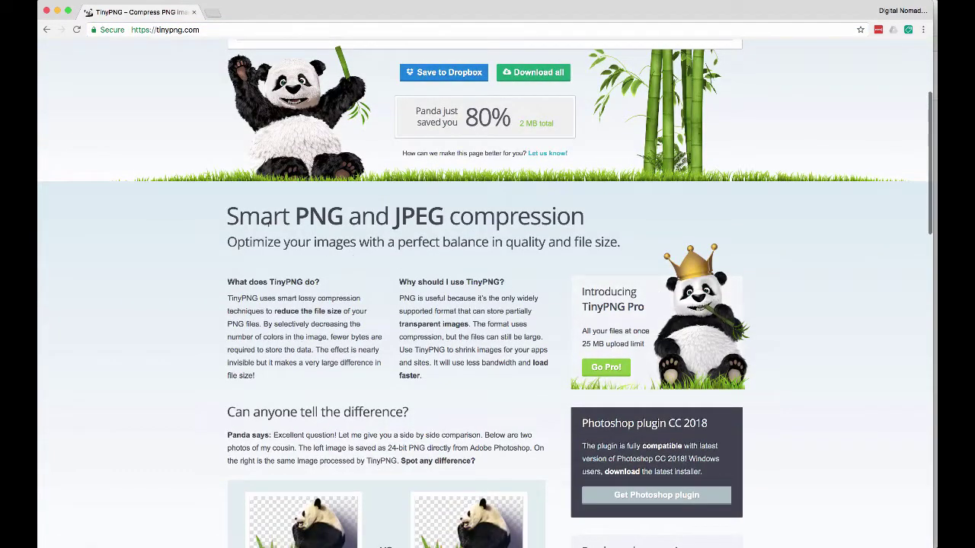
scroll(211, 174, "up", 5)
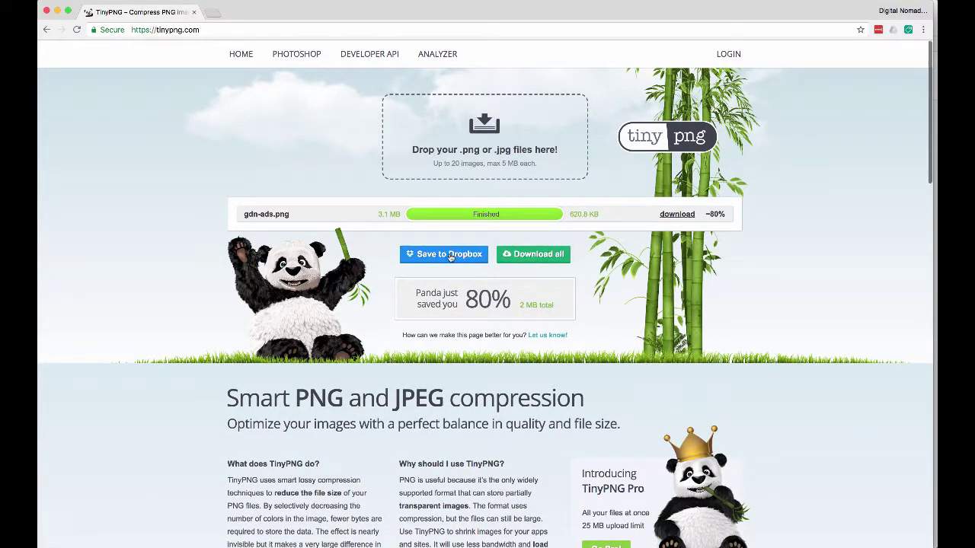
Drag the clickfunnels funnel PNG from Finder onto TinyPNG to compress it, saving 67%.
left_click(447, 123)
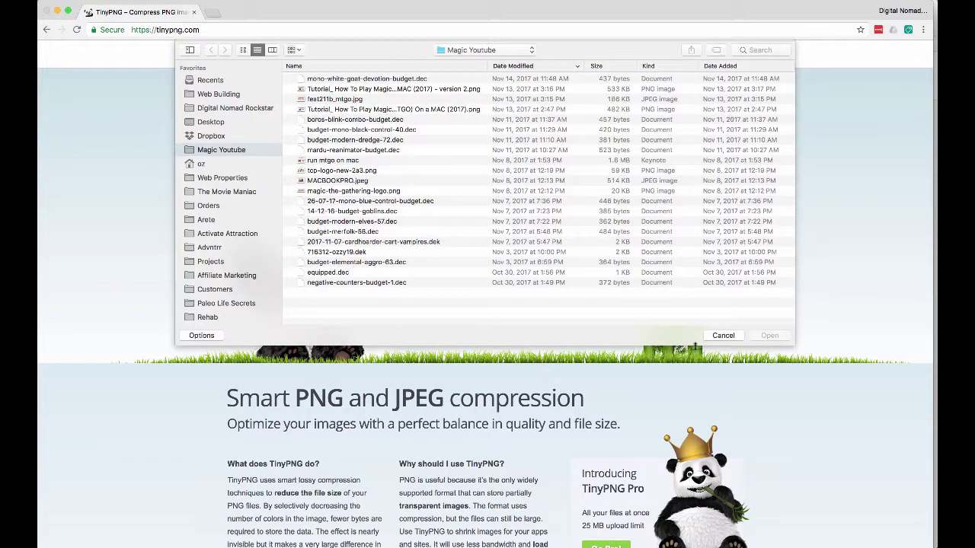
left_click(723, 335)
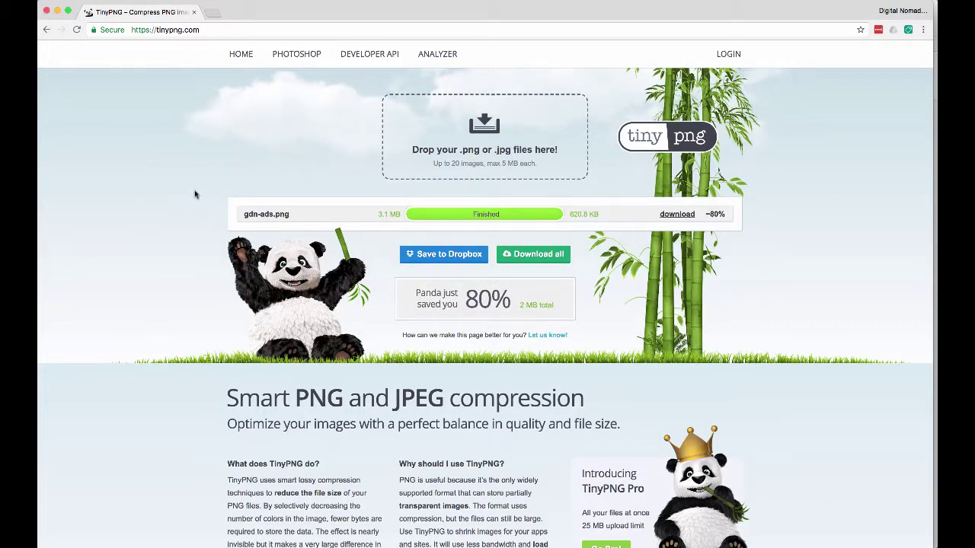
key("super+Tab")
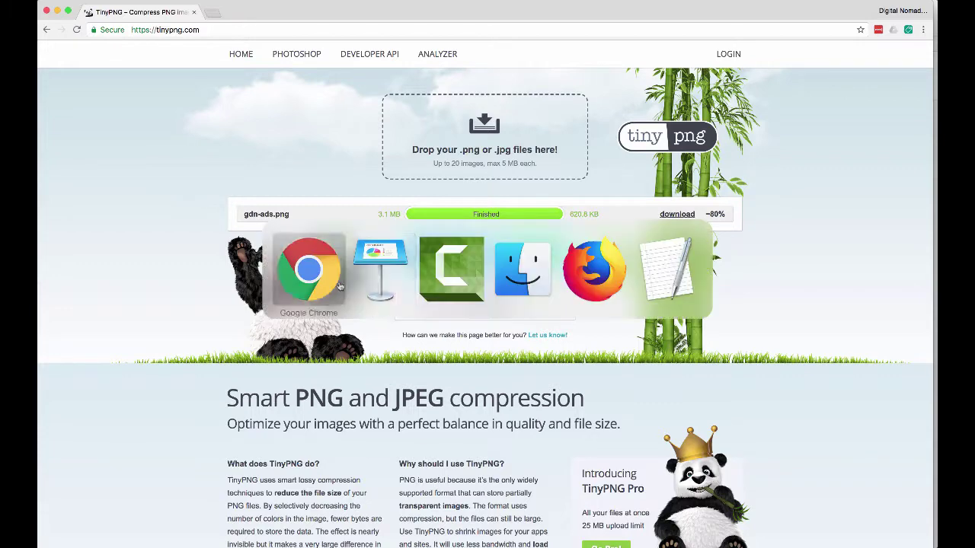
left_click(521, 282)
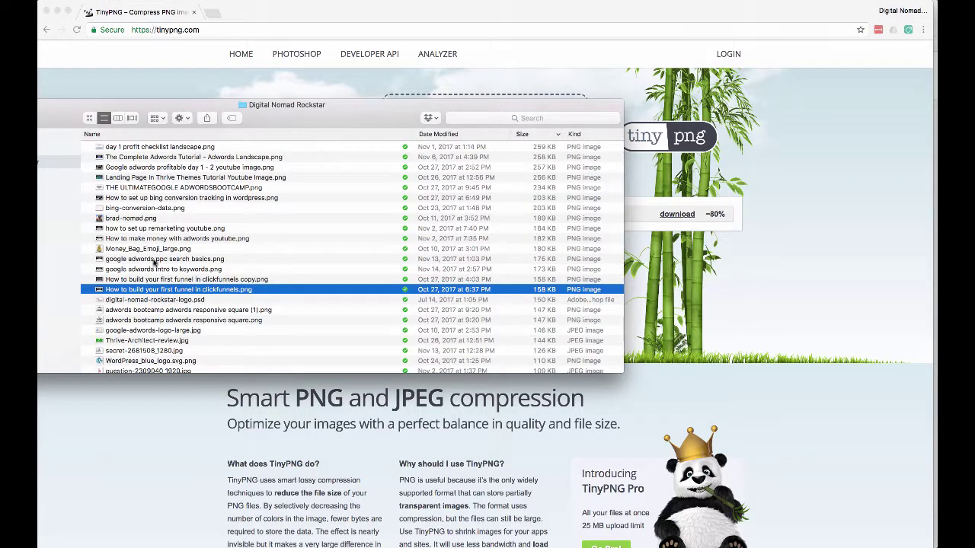
left_click_drag(99, 292, 423, 118)
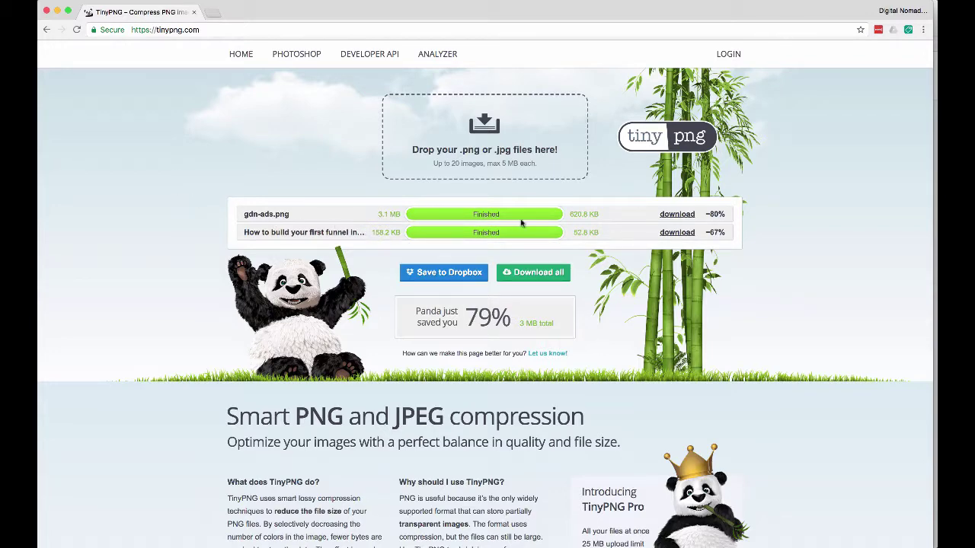
key("super+Tab")
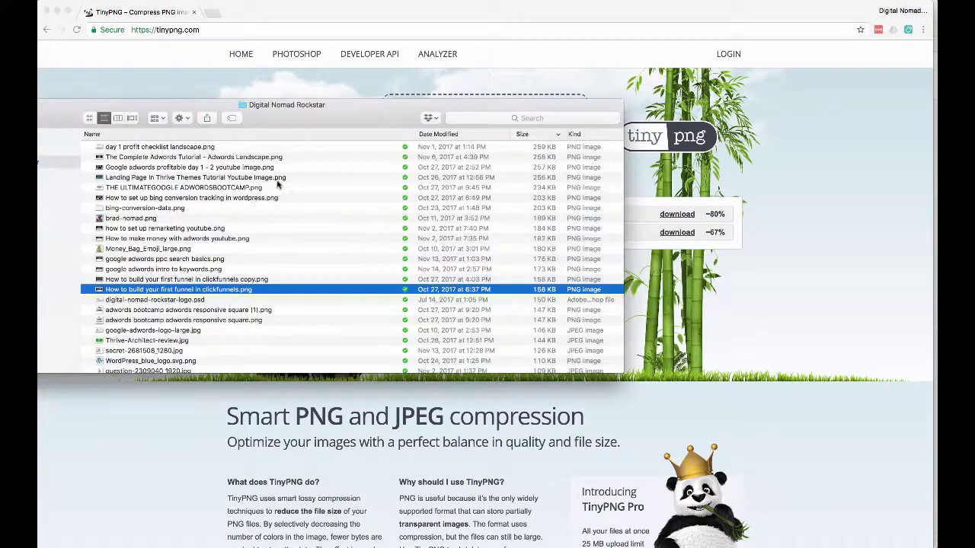
scroll(137, 228, "up", 10)
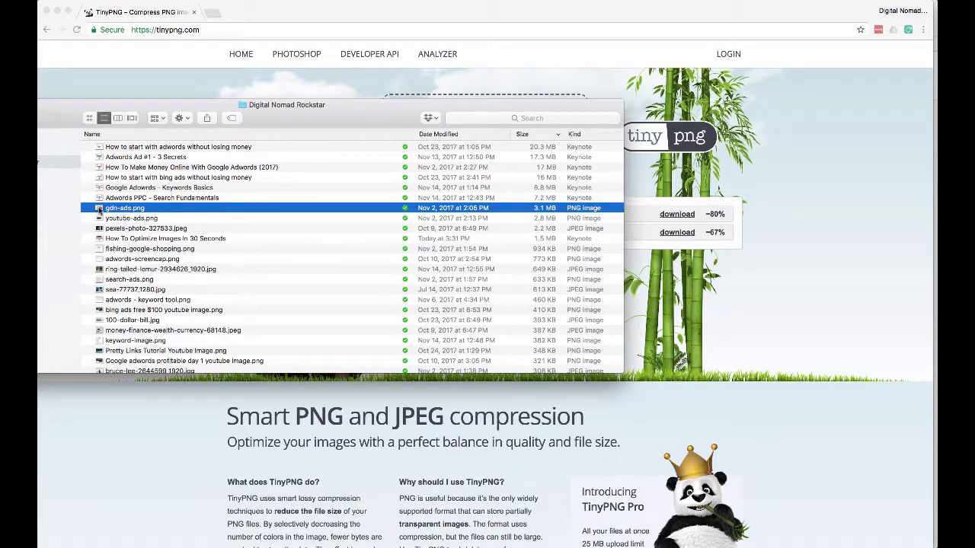
Drag gdn-ads.png (3.1 MB) from Finder onto TinyPNG's drop zone to compress another copy.
left_click_drag(99, 211, 502, 160)
key("super+Tab")
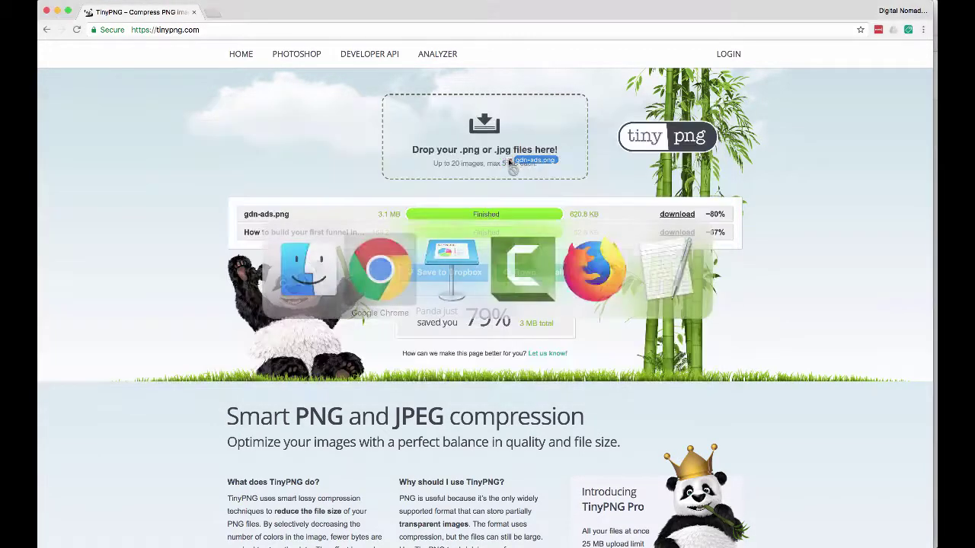
left_click_drag(511, 165, 452, 147)
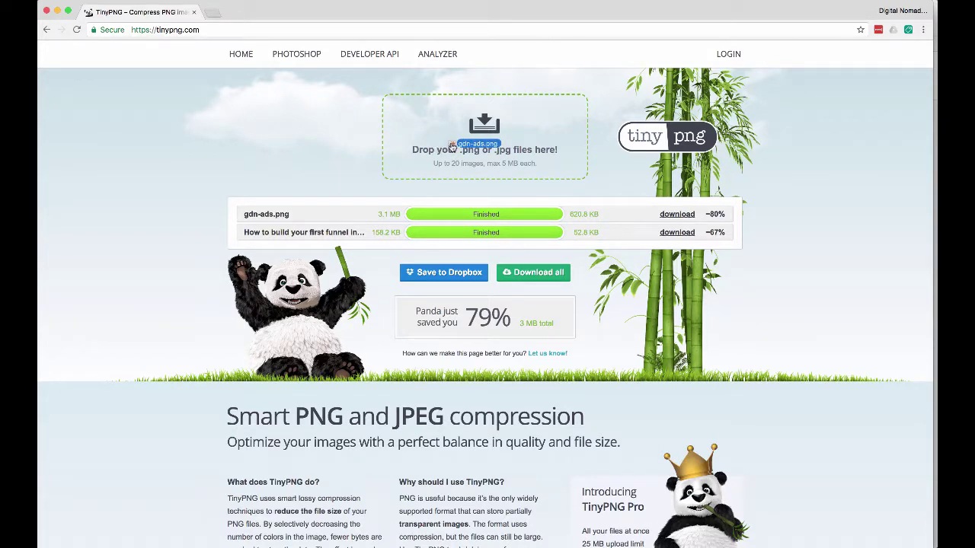
left_click_drag(452, 147, 465, 142)
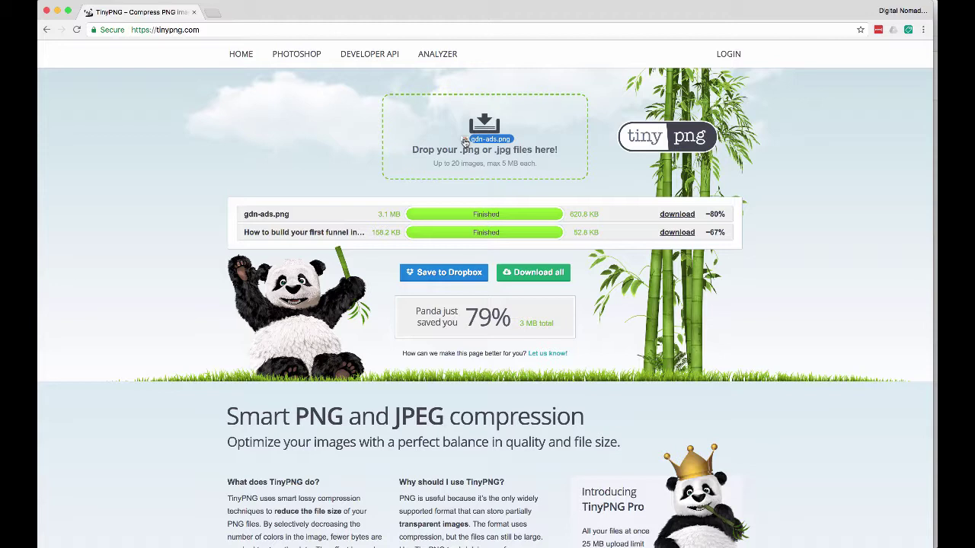
mouse_move(465, 142)
left_mouse_down()
mouse_move(325, 148)
mouse_move(499, 142)
mouse_move(480, 137)
left_mouse_up()
left_click_drag(479, 136, 419, 150)
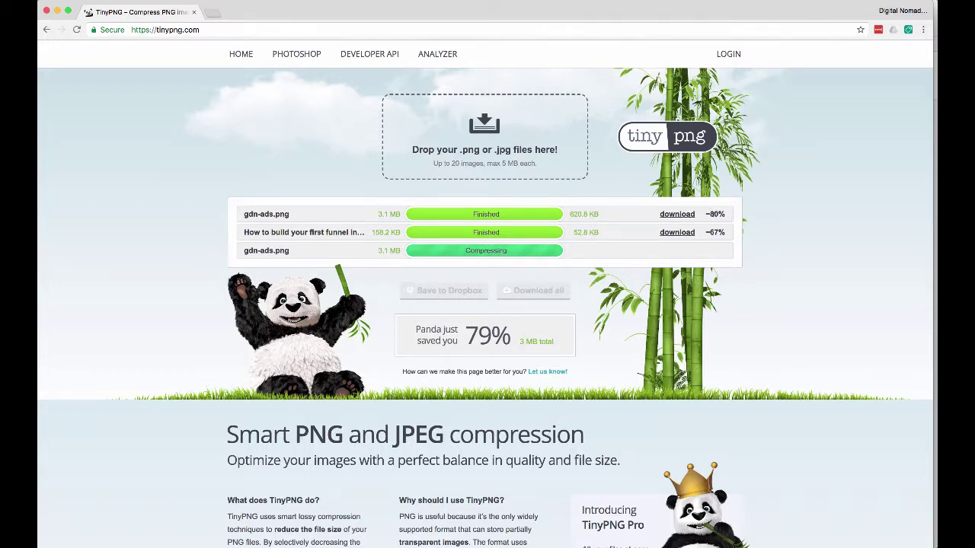
mouse_move(397, 542)
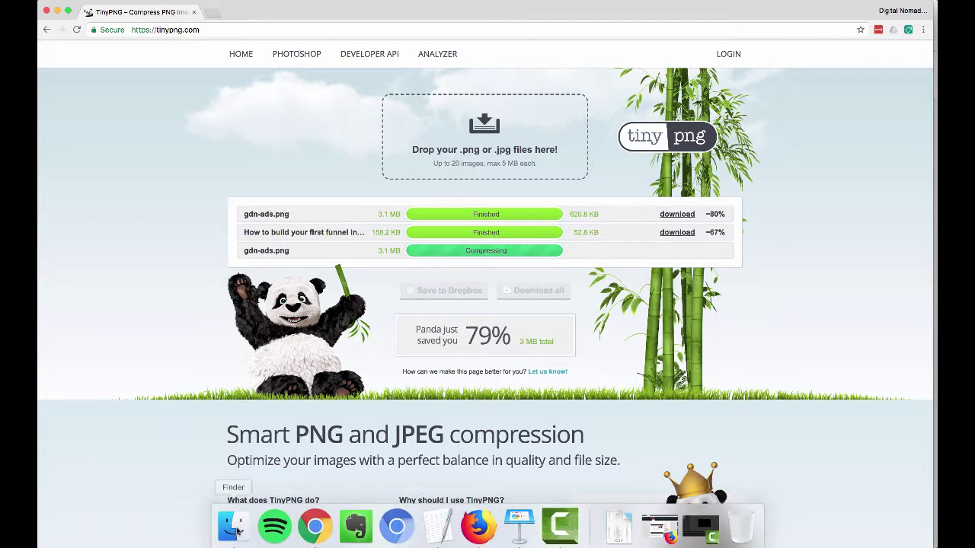
Select the six files from youtube-ads.png to the lemur JPEG and drag them to TinyPNG.
left_click(234, 527)
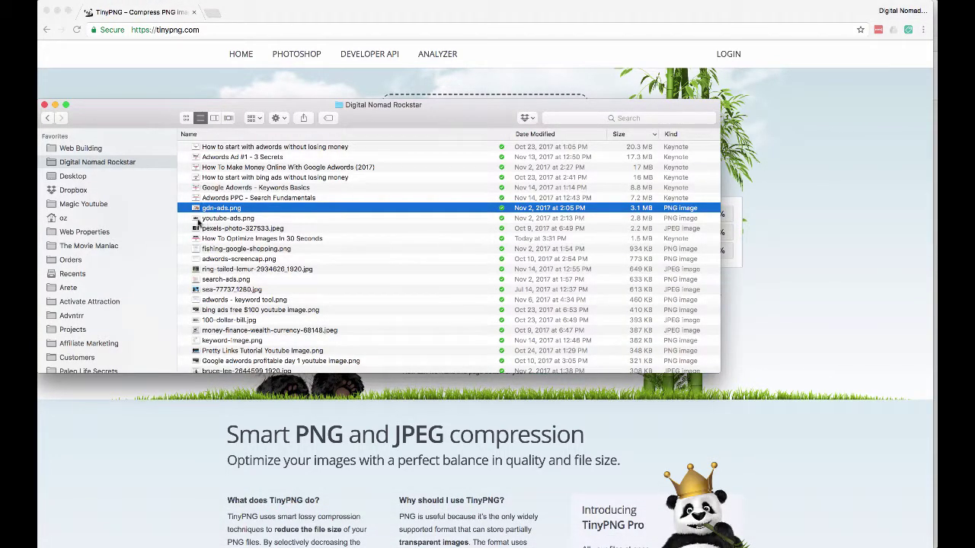
left_click(201, 220)
left_click(196, 269, "shift")
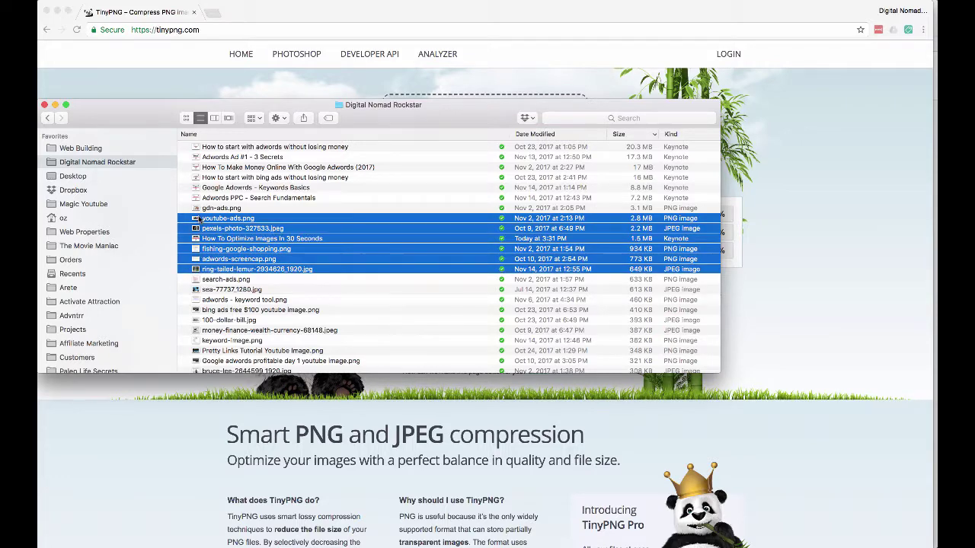
left_click_drag(197, 219, 461, 160)
key("super+Tab")
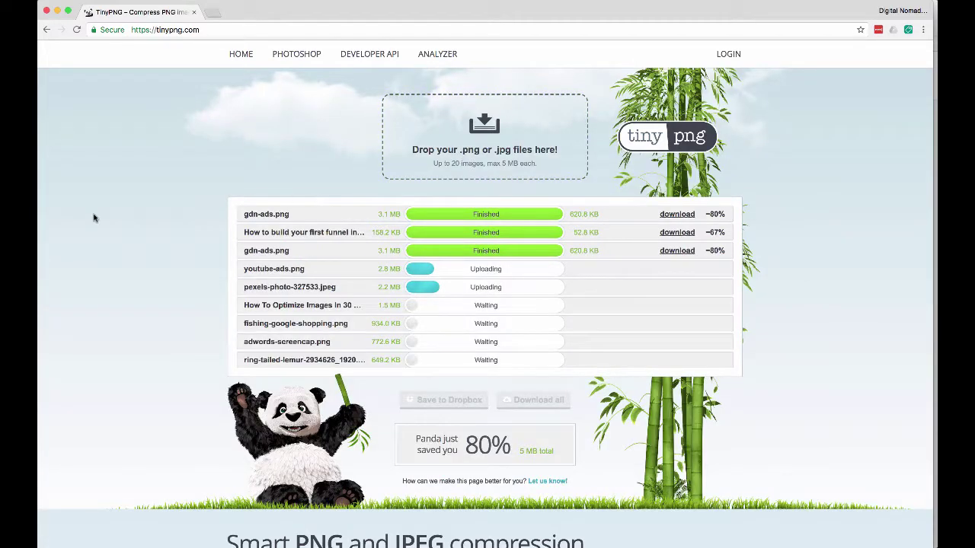
scroll(131, 250, "down", 2)
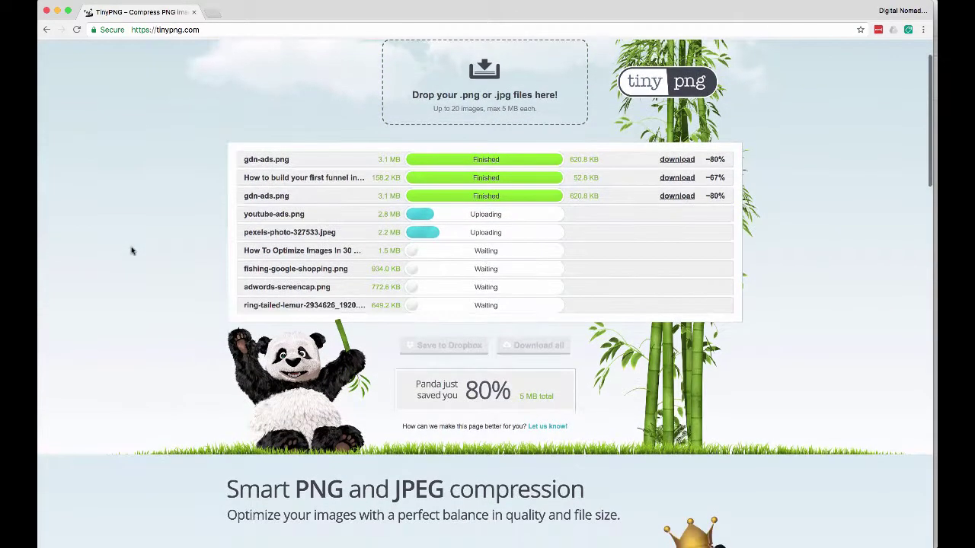
scroll(131, 250, "down", 10)
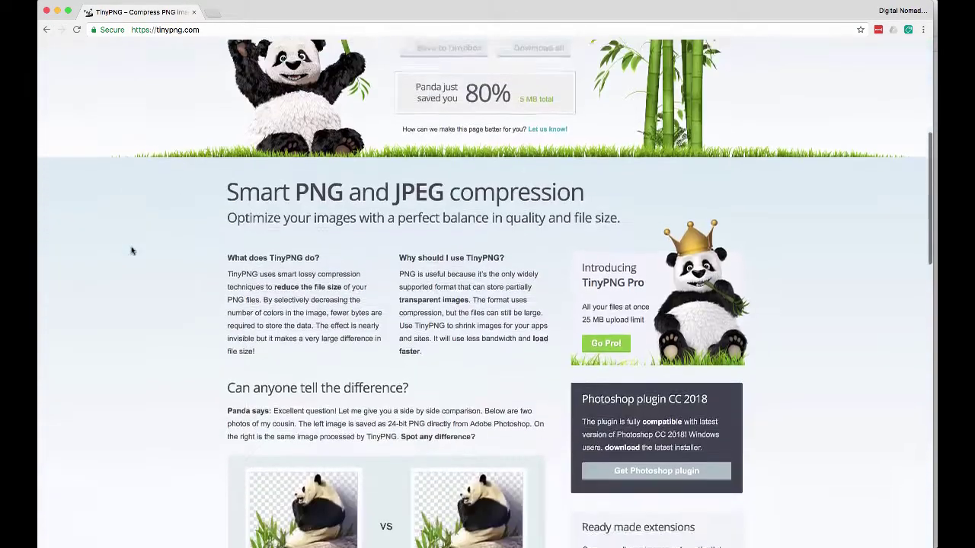
scroll(131, 250, "down", 5)
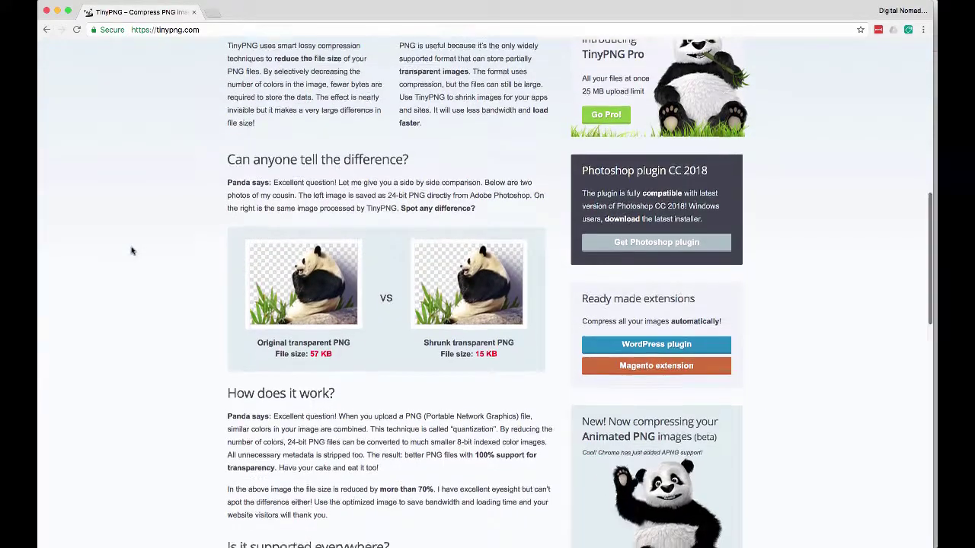
scroll(131, 251, "down", 3)
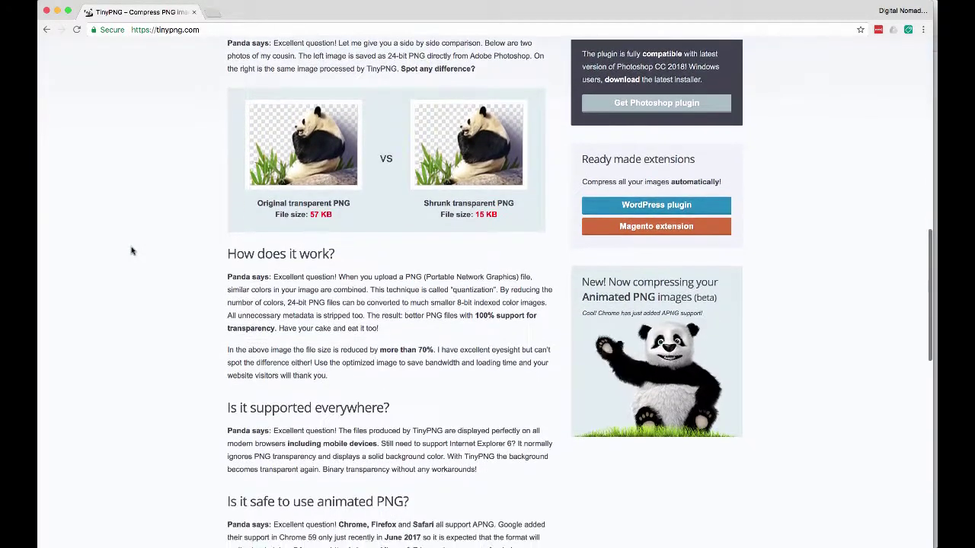
scroll(131, 251, "up", 2)
scroll(131, 251, "up", 15)
scroll(131, 251, "down", 2)
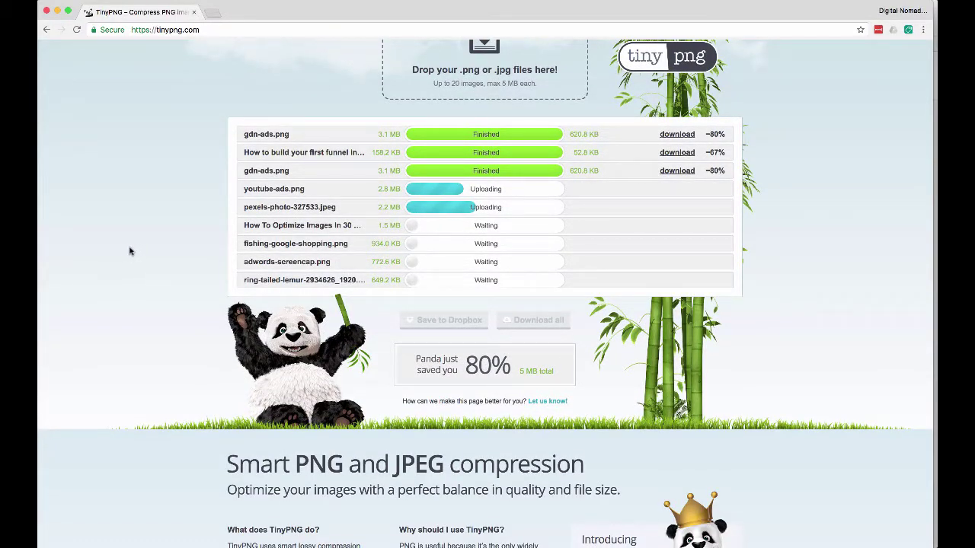
scroll(130, 252, "down", 9)
scroll(130, 251, "down", 2)
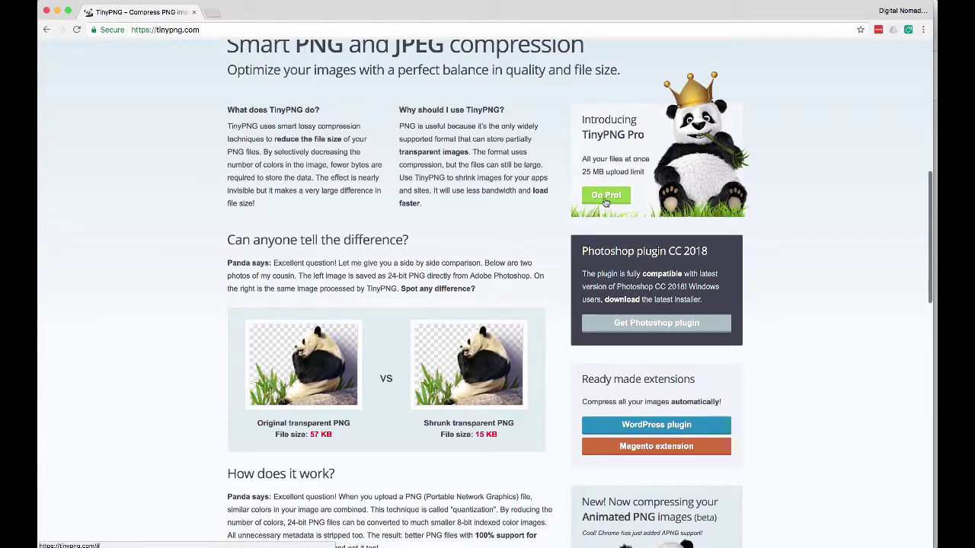
scroll(156, 196, "down", 2)
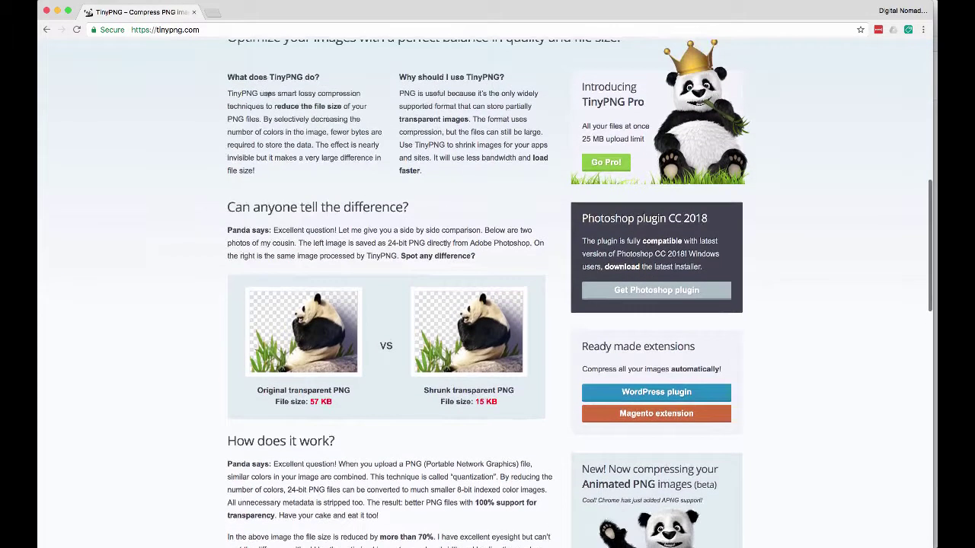
scroll(211, 171, "up", 10)
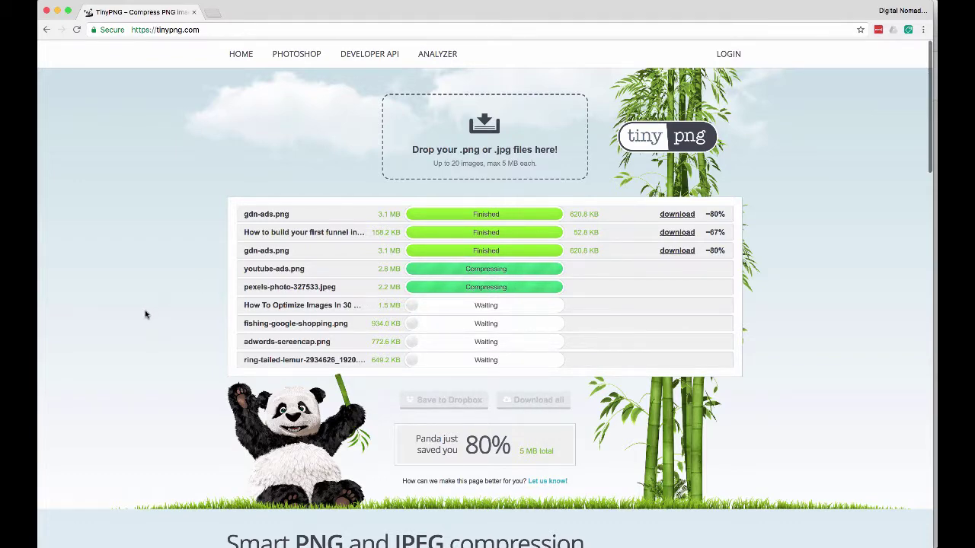
Scroll the TinyPNG page as the batch finishes, reaching 78% (11 MB) total savings.
scroll(147, 314, "down", 3)
scroll(147, 314, "down", 10)
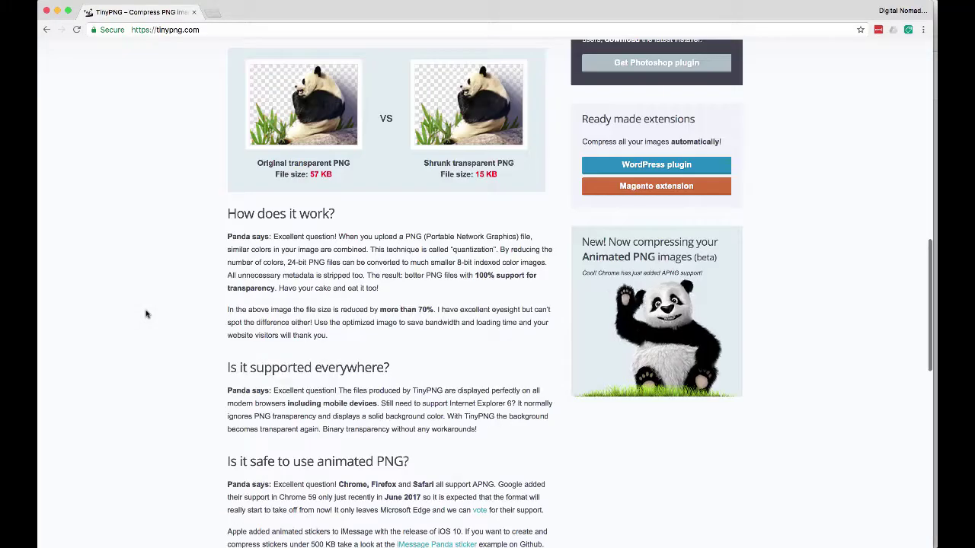
scroll(147, 314, "up", 3)
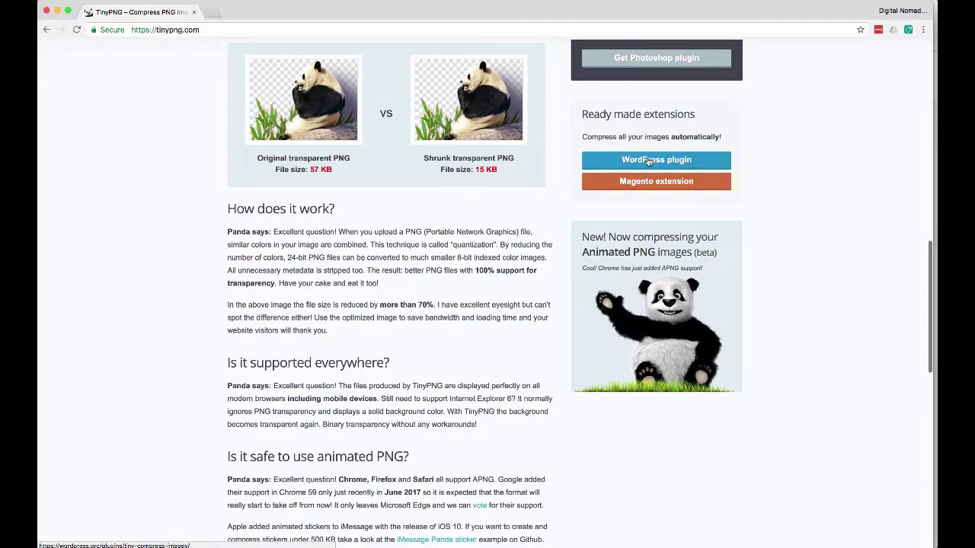
scroll(140, 274, "down", 10)
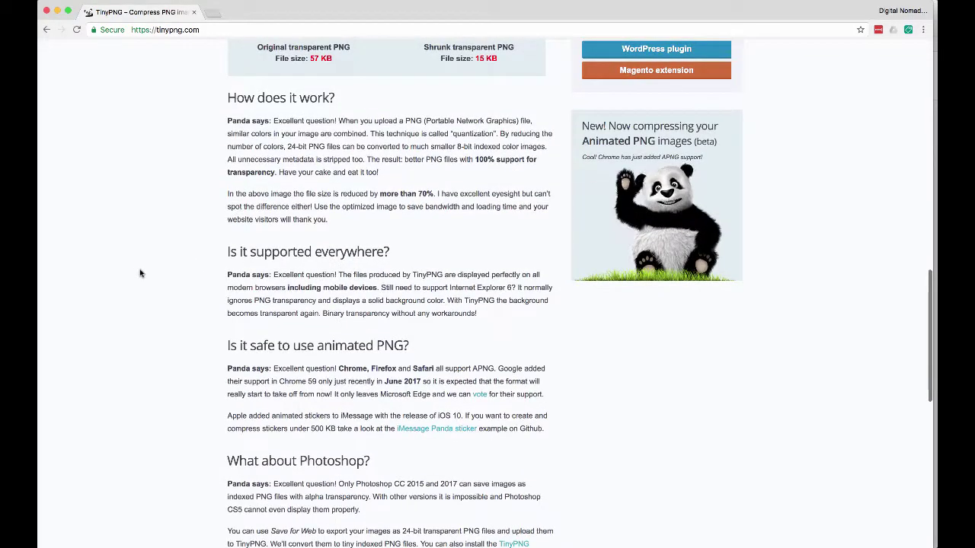
scroll(140, 274, "down", 3)
scroll(140, 273, "up", 15)
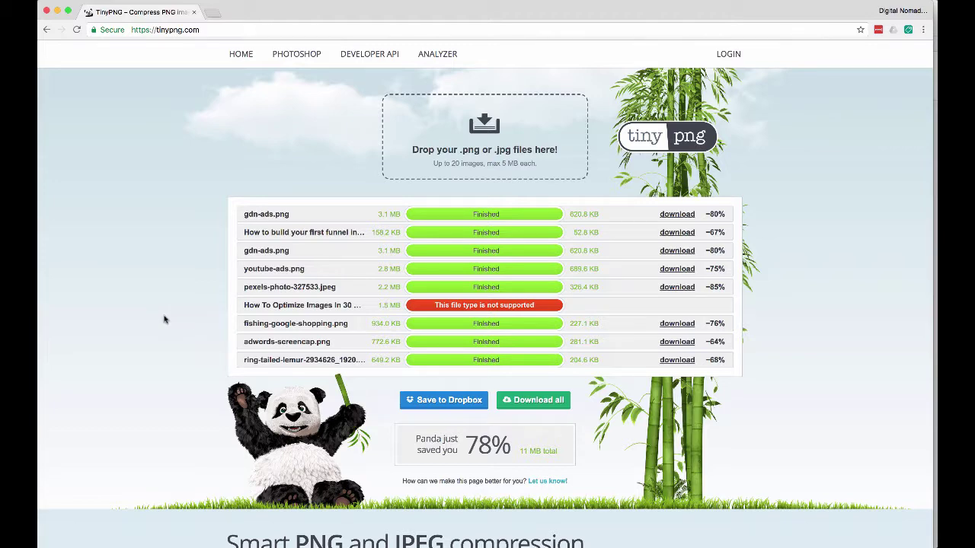
Review the eight finished images and one unsupported file, then switch to Keynote.
scroll(162, 319, "down", 6)
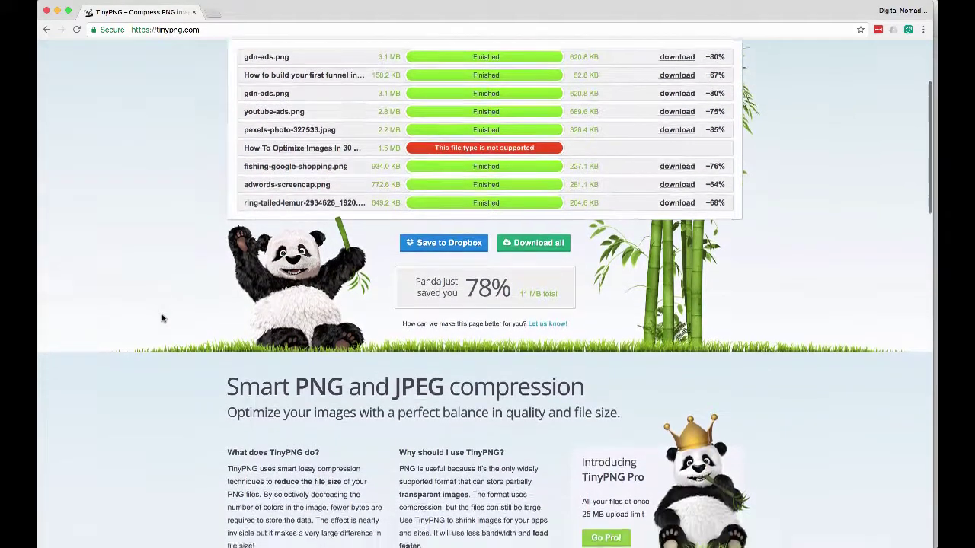
scroll(162, 318, "up", 1)
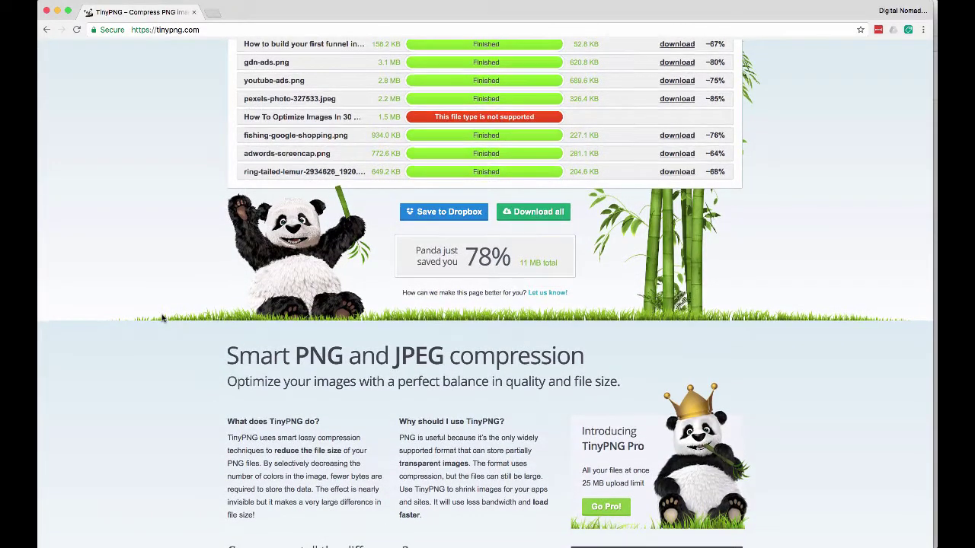
scroll(163, 318, "down", 5)
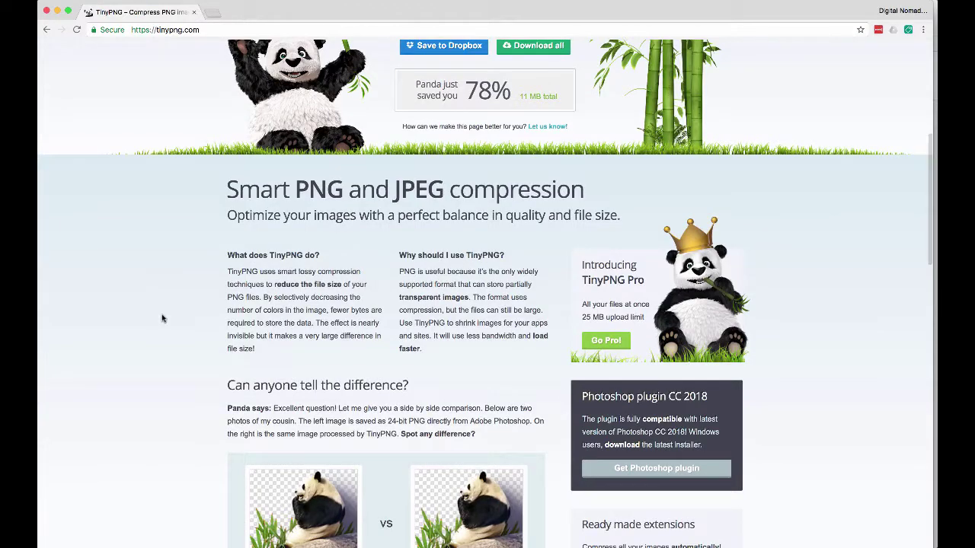
scroll(162, 319, "down", 15)
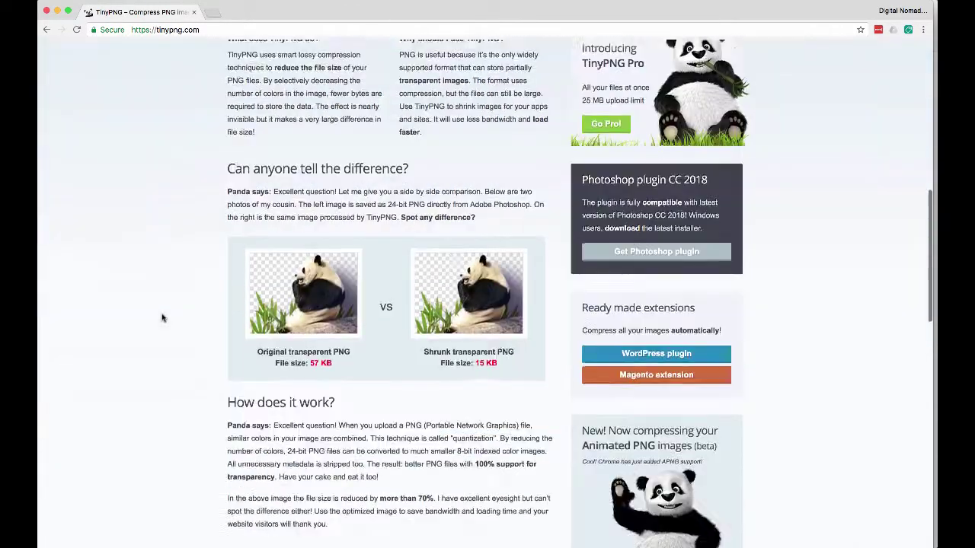
scroll(162, 318, "up", 20)
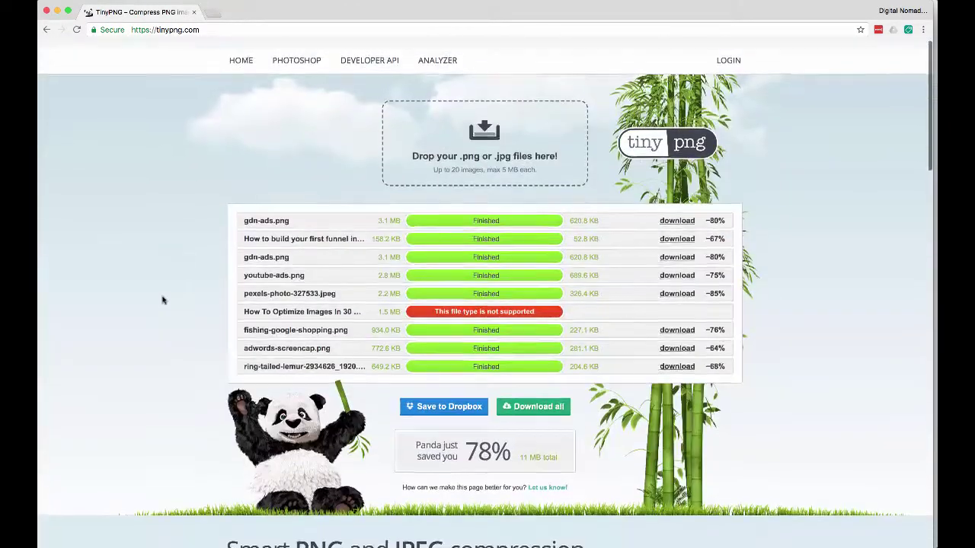
mouse_move(396, 537)
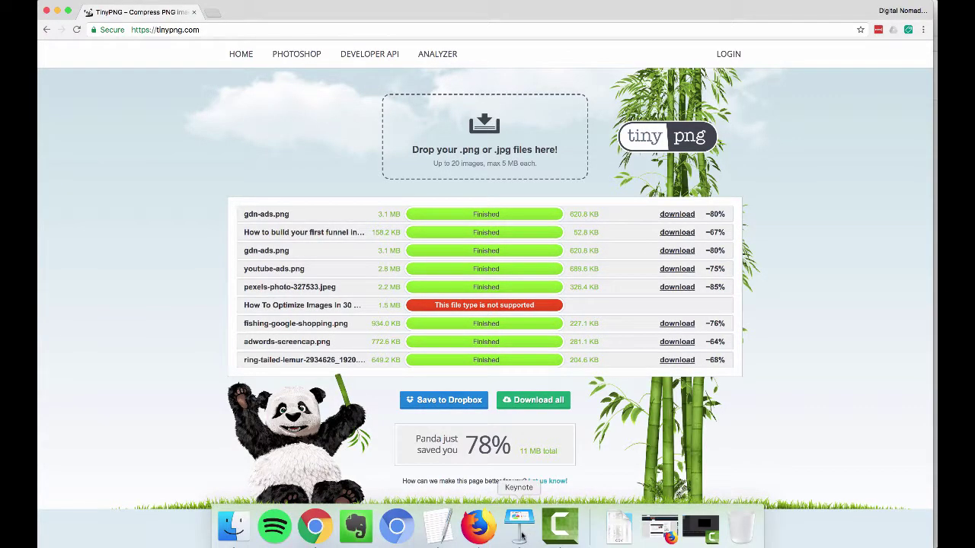
left_click(520, 533)
Show slide 4, the closing 'Like, Comment, Share, Subscribe!' call-to-action slide.
left_click(65, 267)
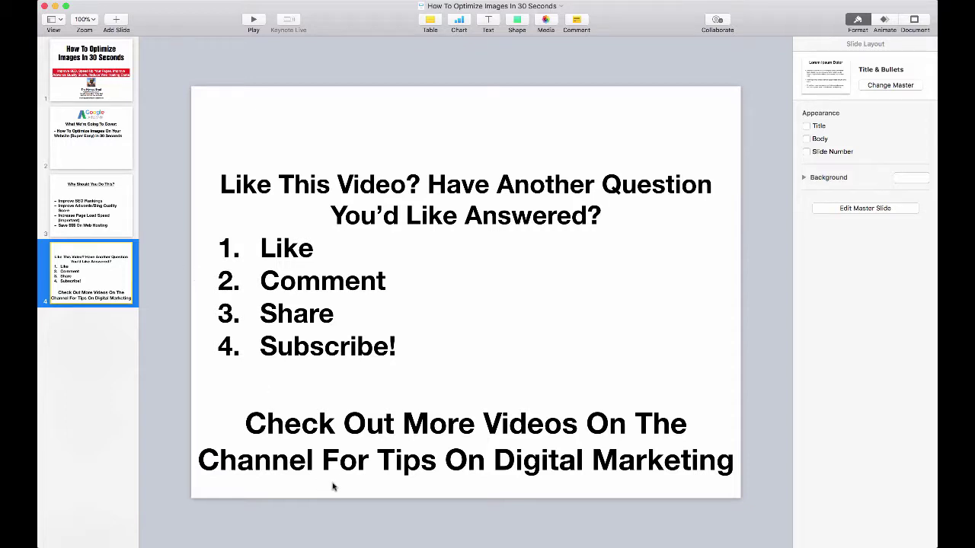
mouse_move(438, 543)
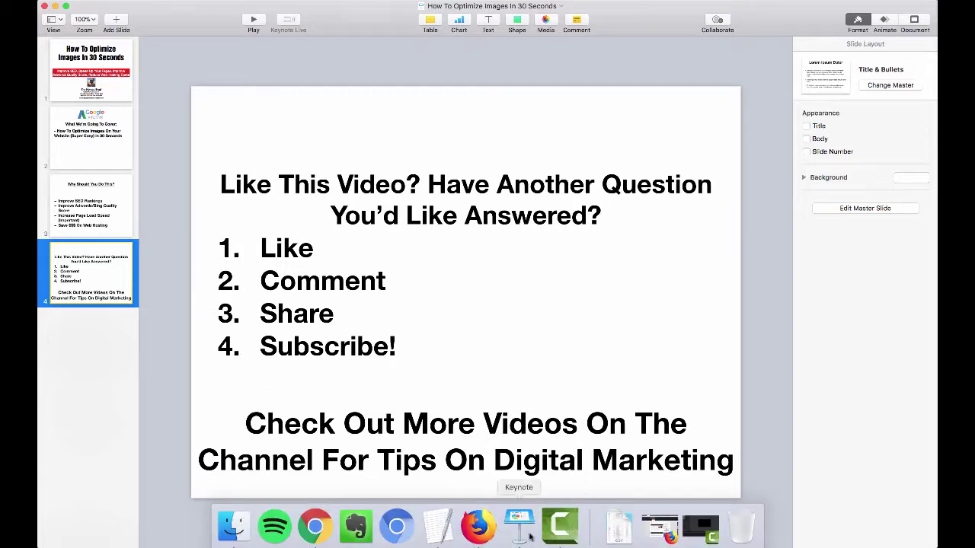